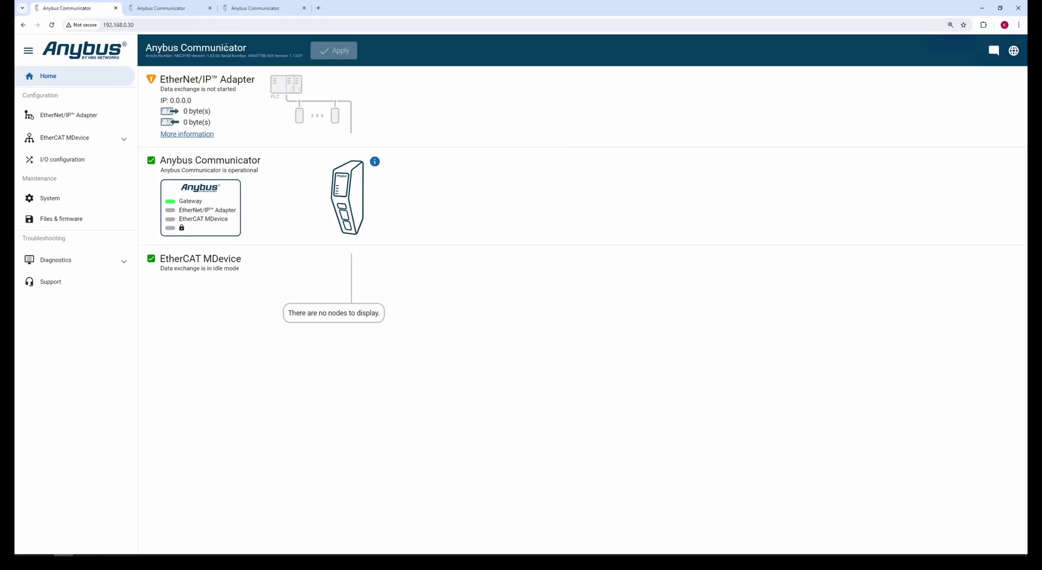
View the home pages of the gateways at 192.168.0.21 and 192.168.0.20
click(193, 13)
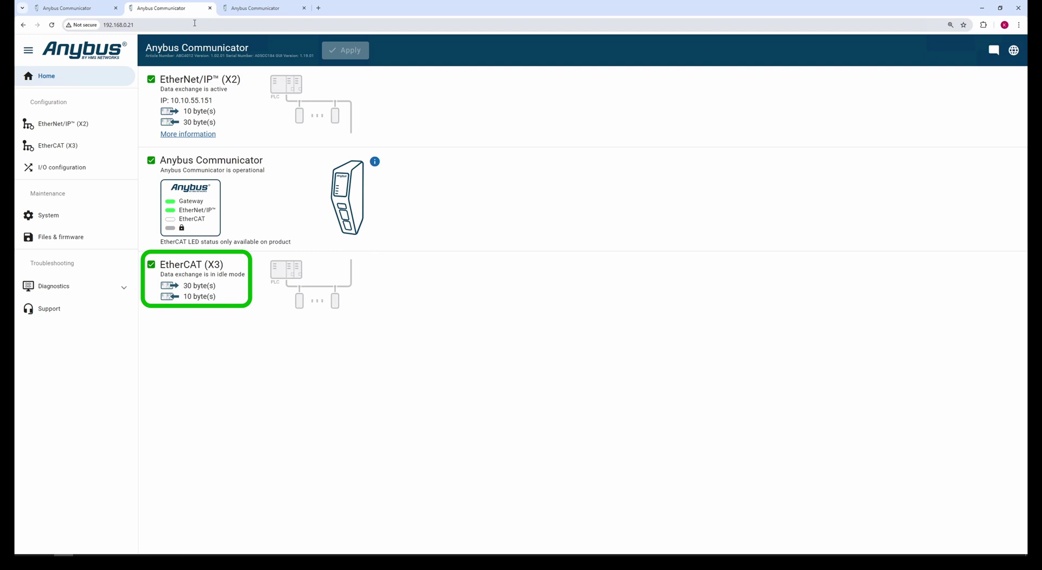
click(253, 8)
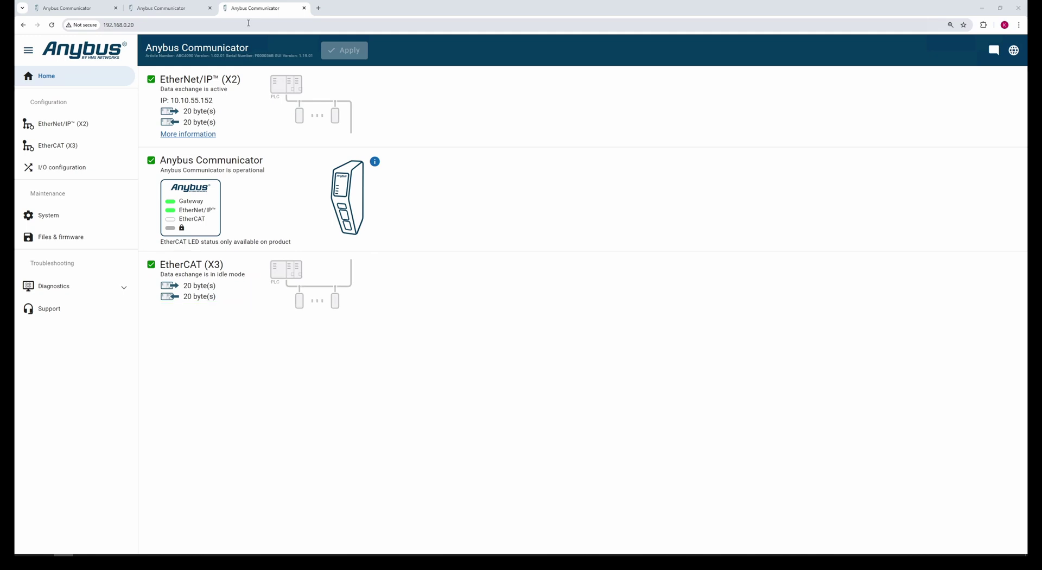
Check EIPScan's EIP 20 connection to 10.10.55.152: 20 bytes out (11–30) and 20 zero bytes in
key(alt+Tab)
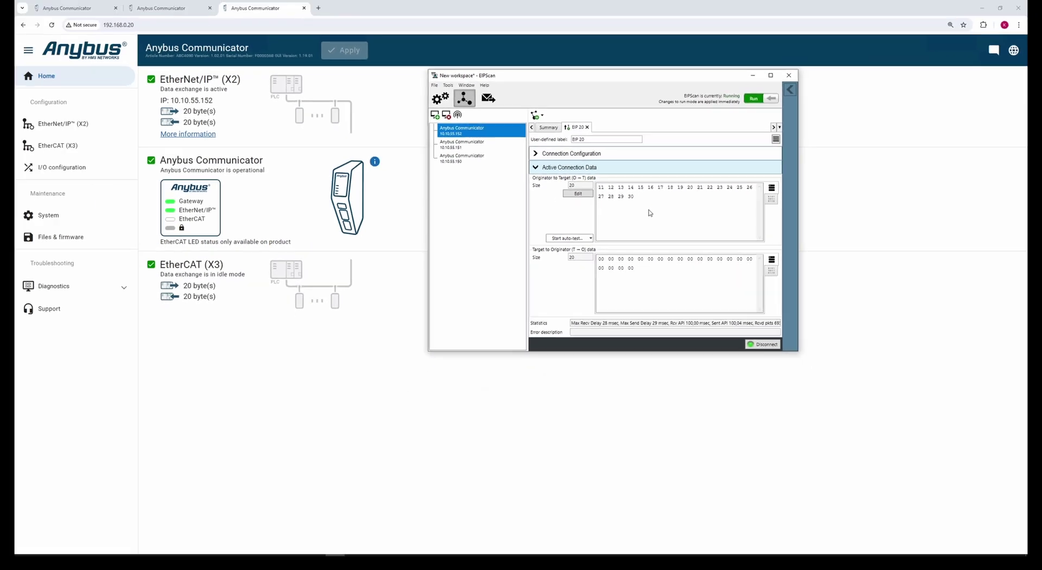
On gateway 192.168.0.30, turn off DHCP and set IP 10.10.55.150, subnet 255.255.255.0
click(76, 9)
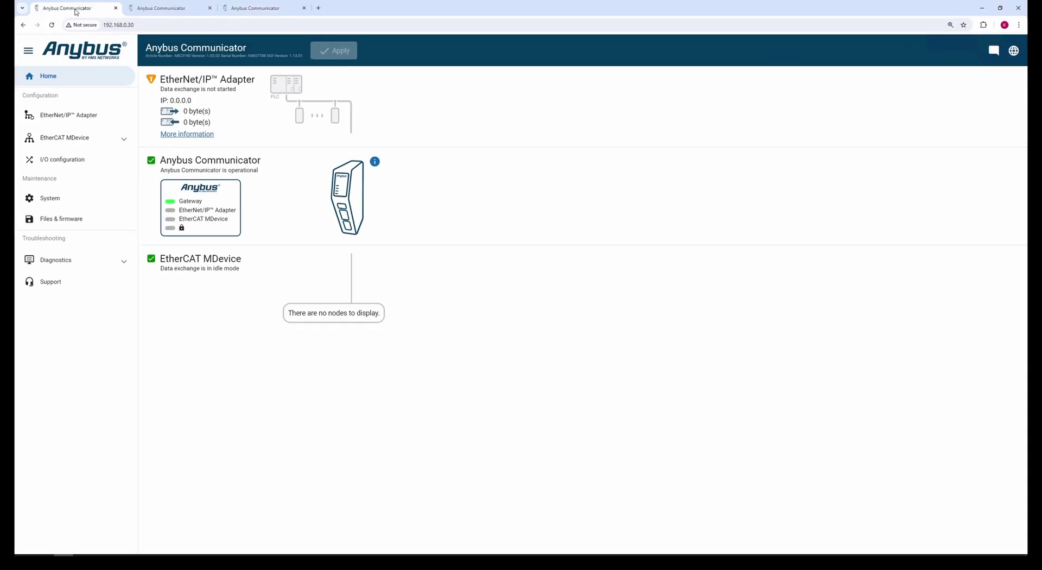
click(101, 117)
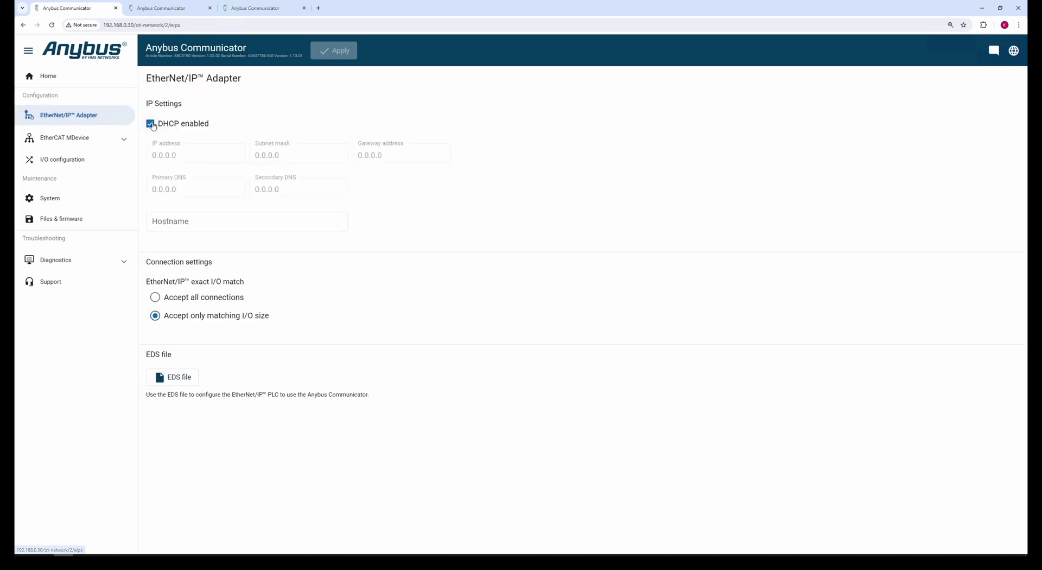
click(150, 123)
click(189, 153)
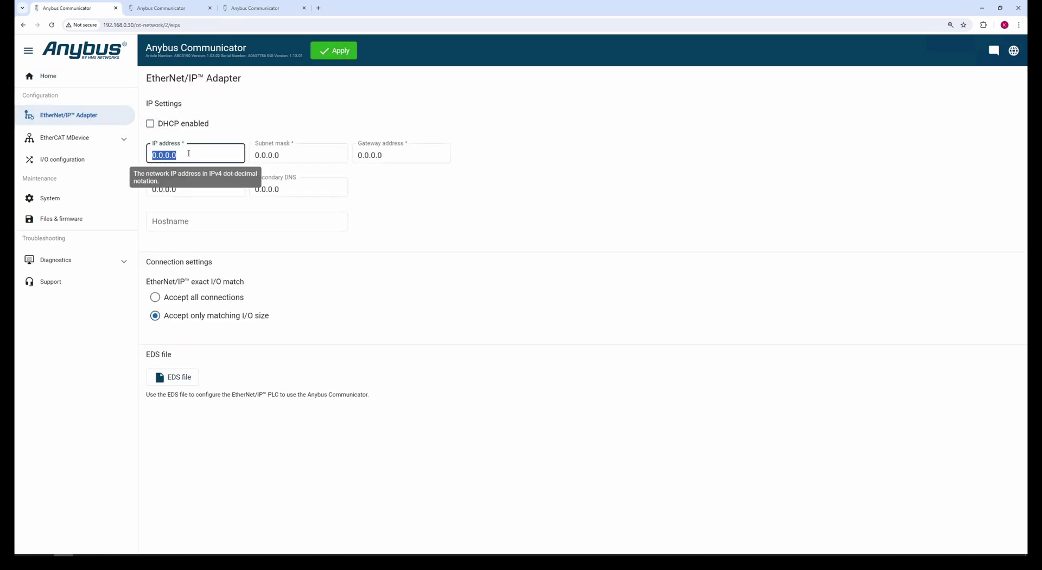
text(10.10.)
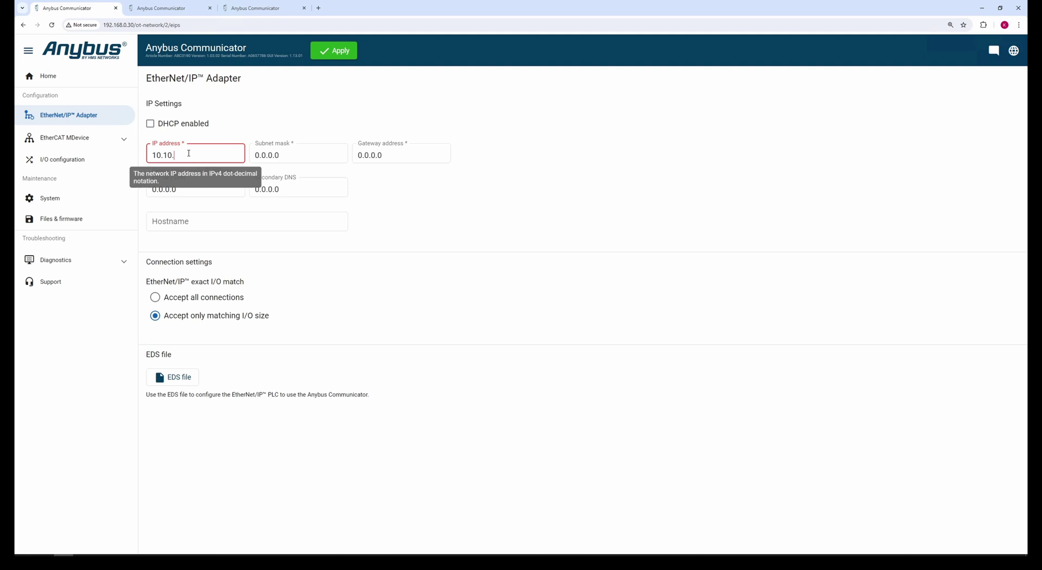
text(55.150)
key(Tab)
text(255.)
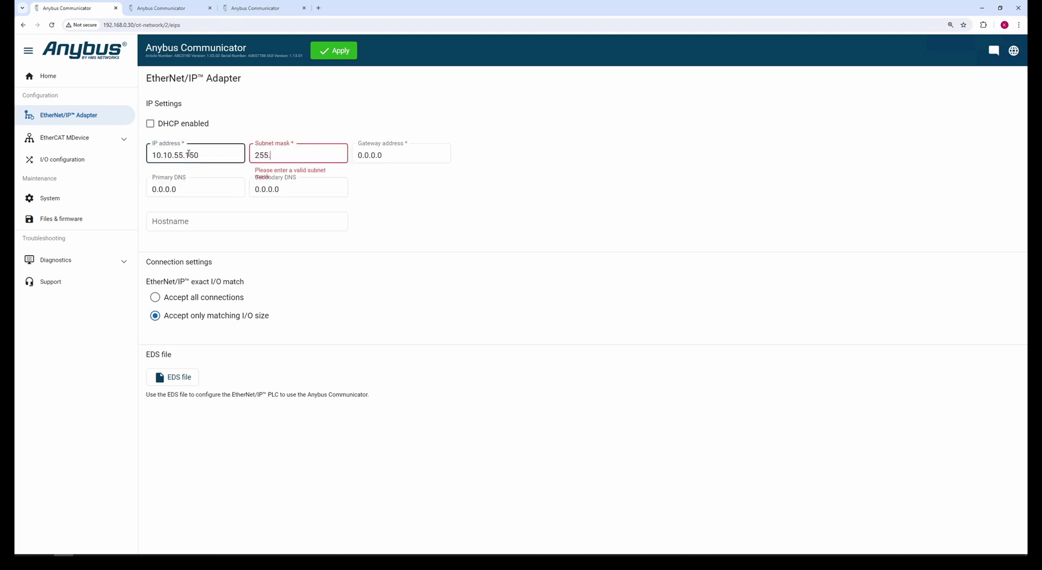
text(255.255.0)
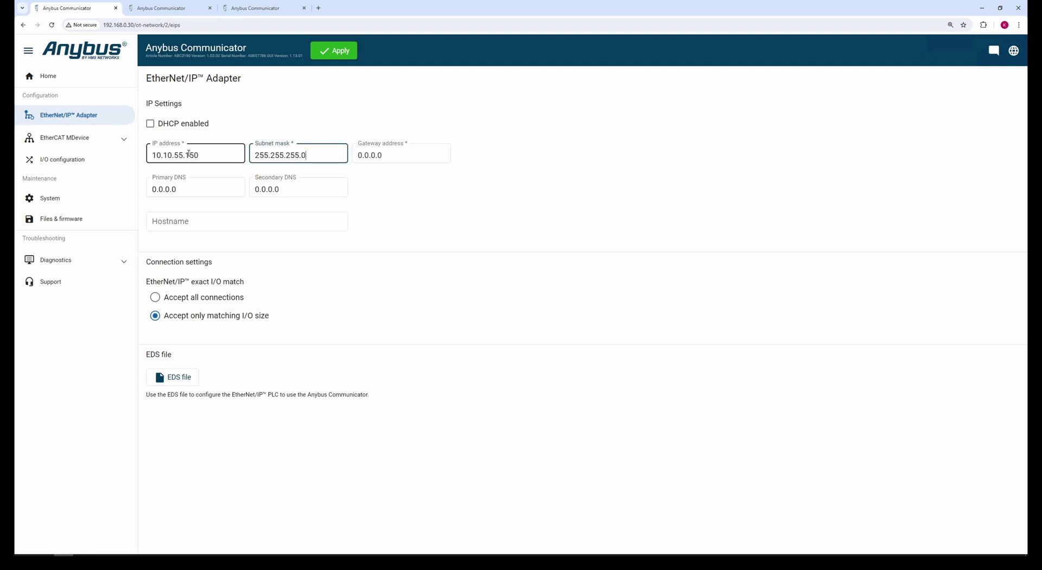
click(118, 142)
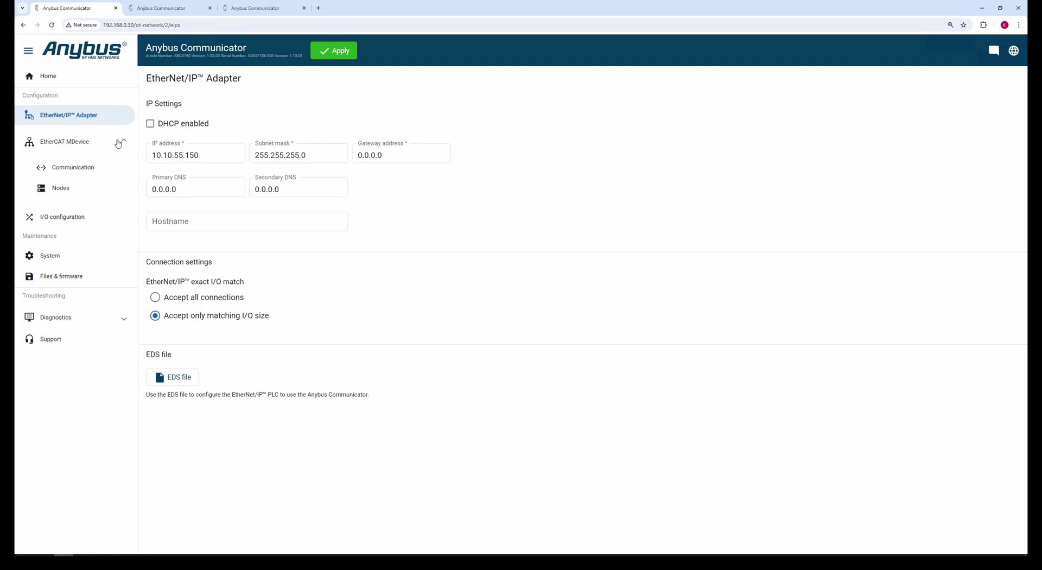
Keep the EtherCAT MDevice communication cycle time at 8 ms
click(105, 167)
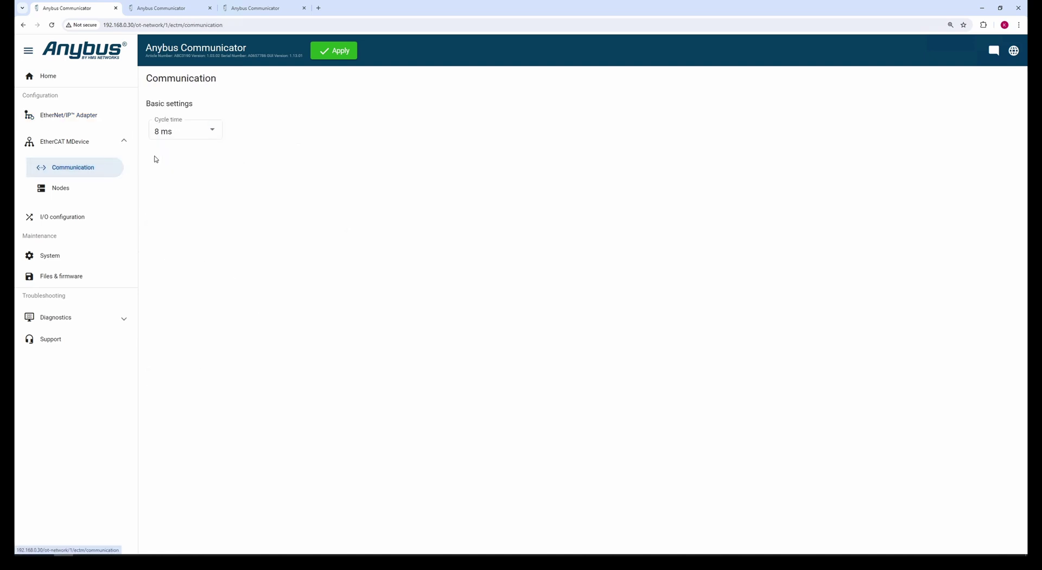
click(212, 133)
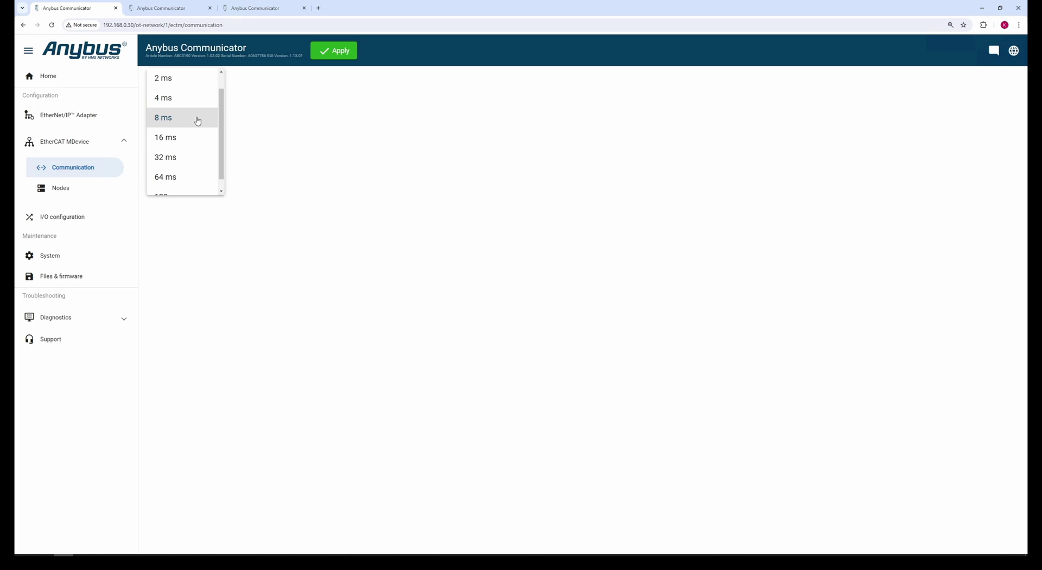
click(197, 120)
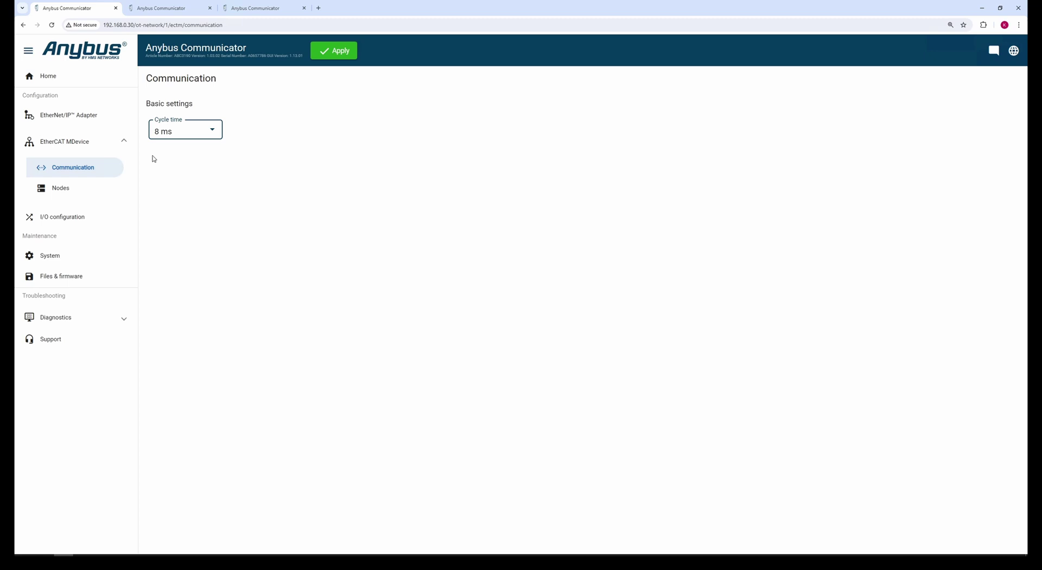
Scan the EtherCAT network, add both sub-devices, and inspect PDOs 0x1600 and 0x1A00
click(107, 190)
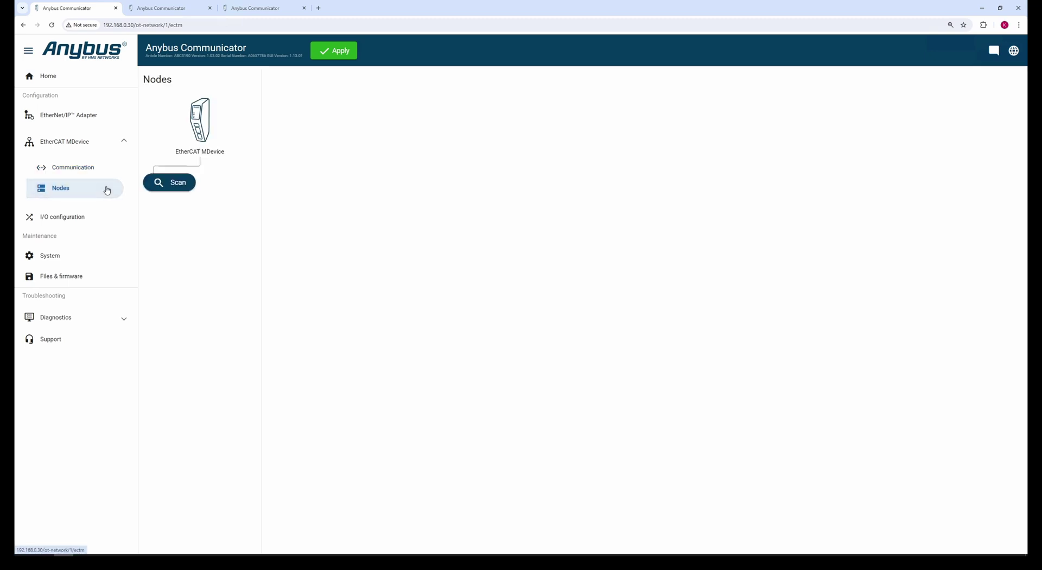
click(170, 185)
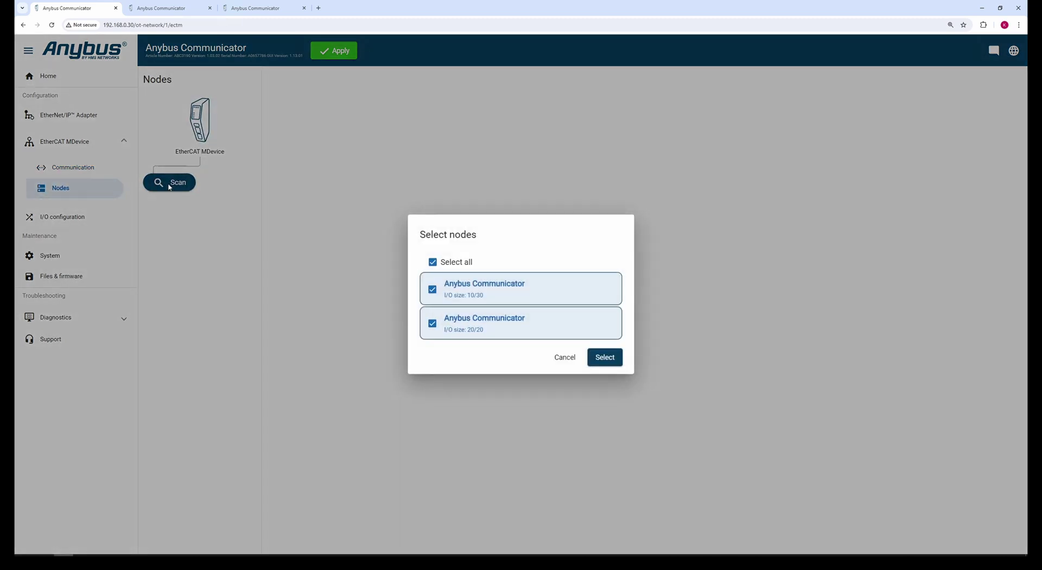
click(605, 358)
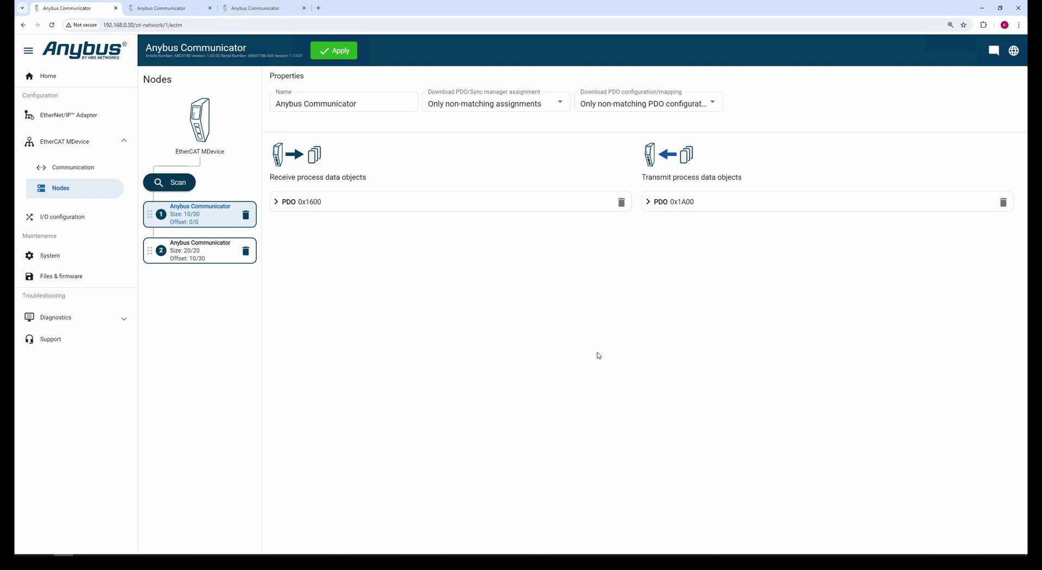
click(280, 204)
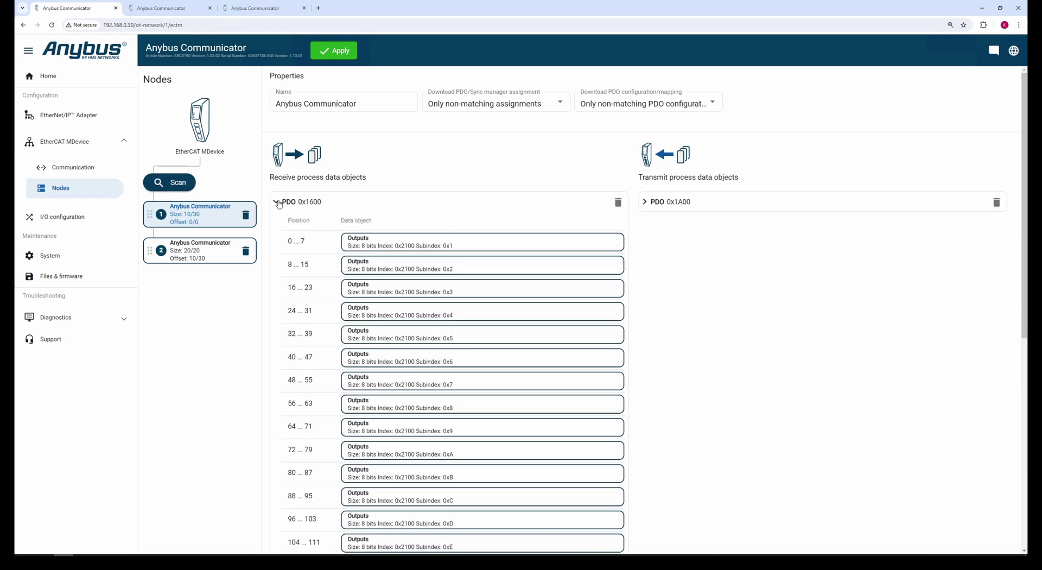
click(279, 203)
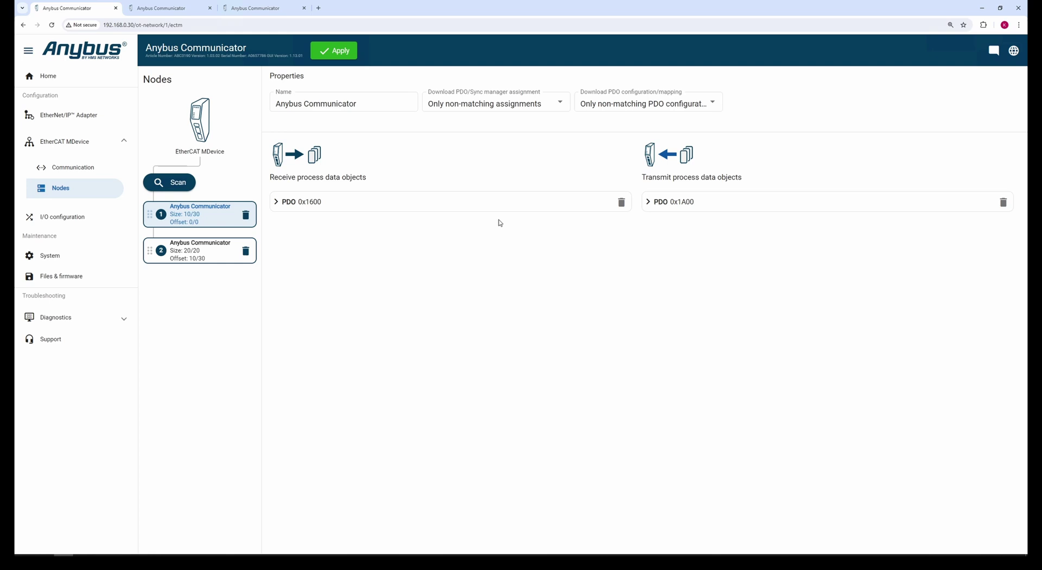
click(650, 203)
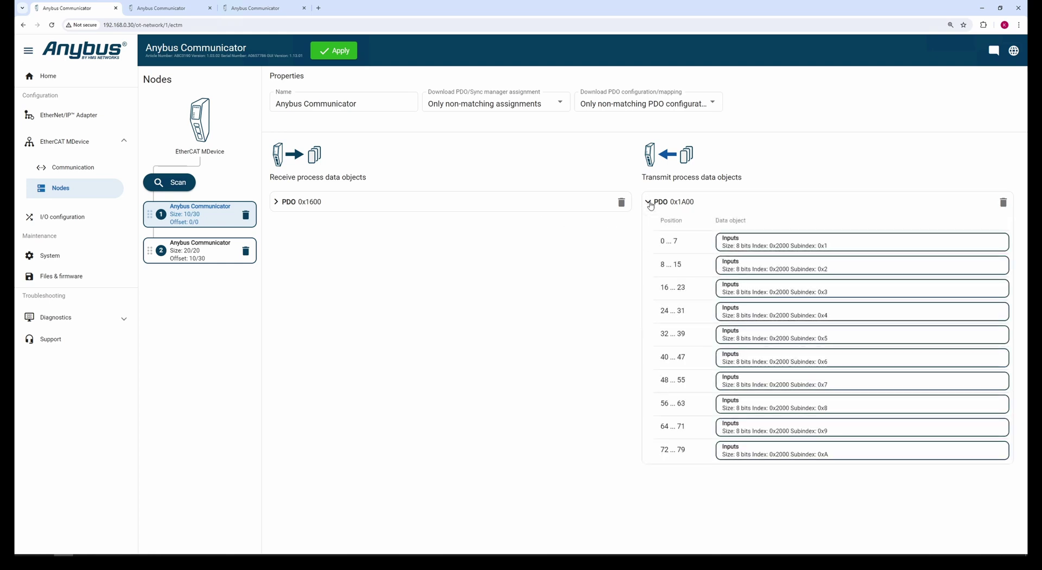
click(647, 203)
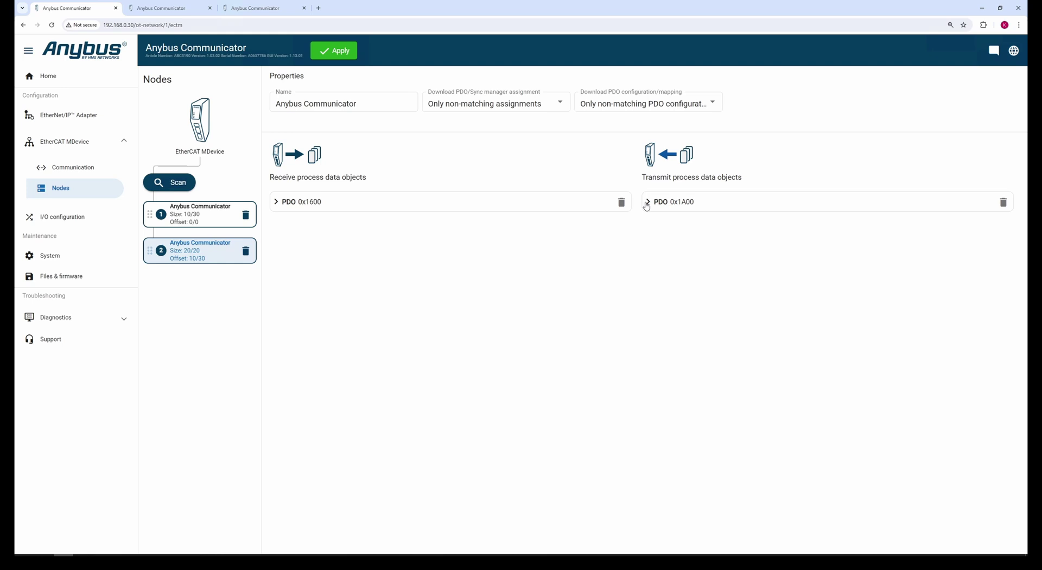
Apply the 50/30-byte I/O configuration, confirming the overwrite, and check the Home overview
click(105, 216)
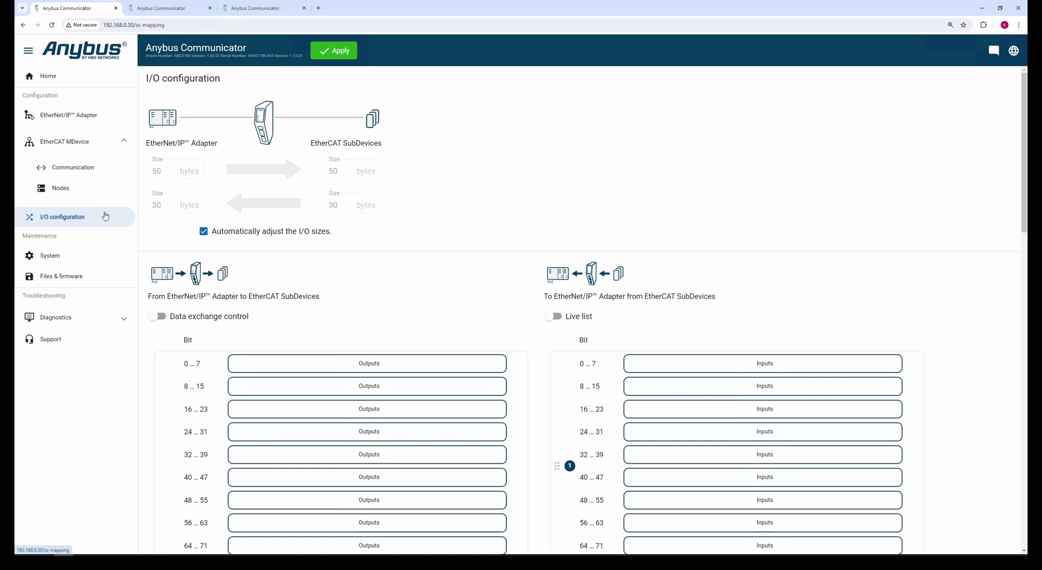
click(328, 53)
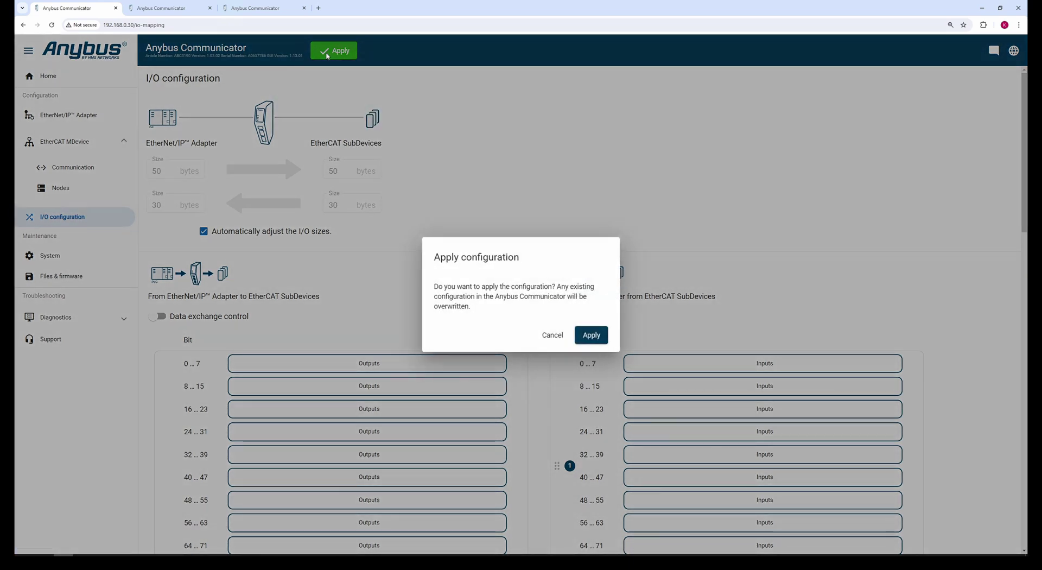
click(590, 335)
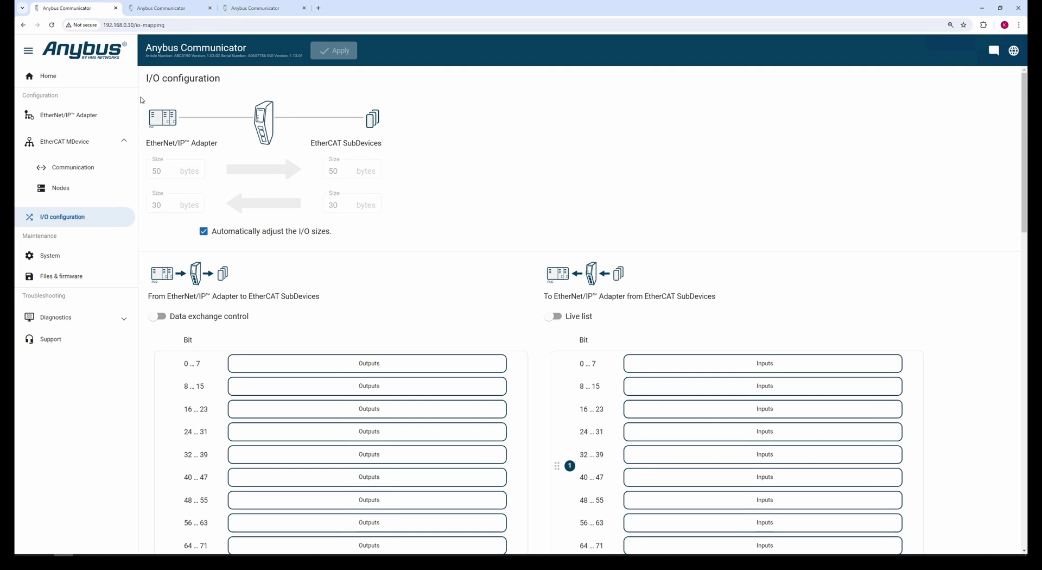
click(83, 79)
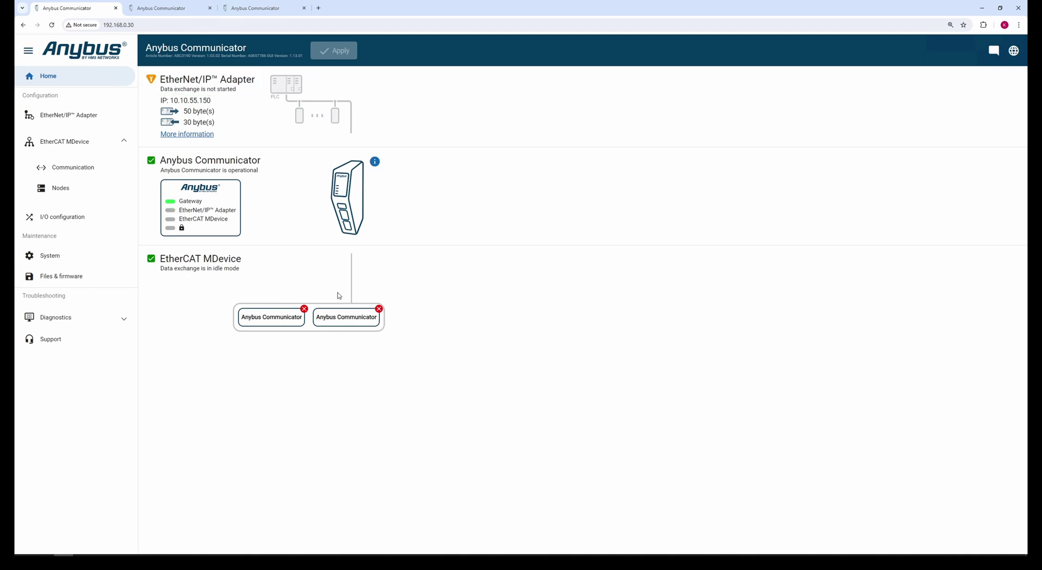
Connect EIPScan's EIP 30 connection to 10.10.55.150 and confirm data exchange is active on both networks
key(alt+Tab)
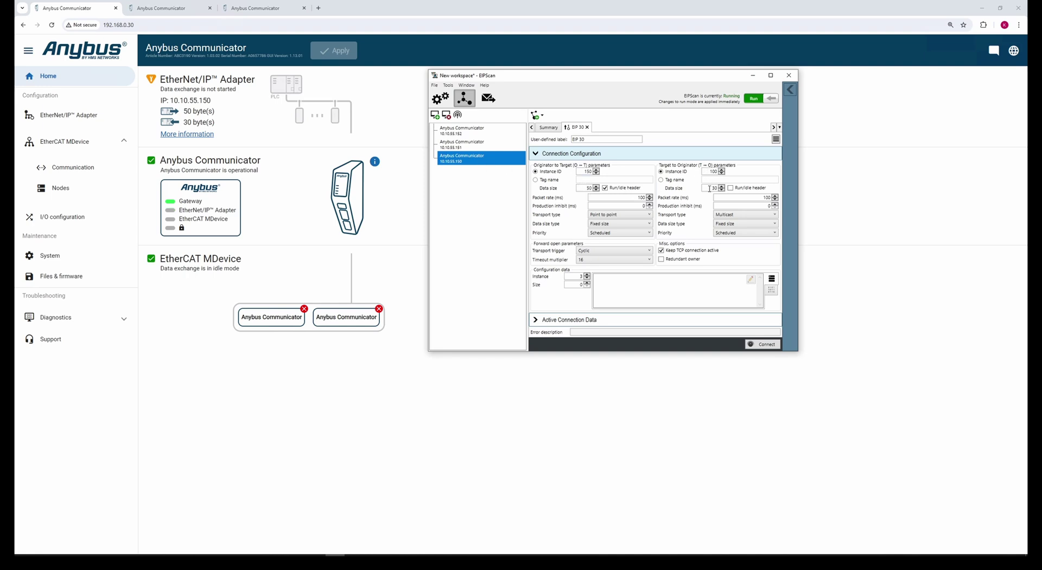
click(765, 347)
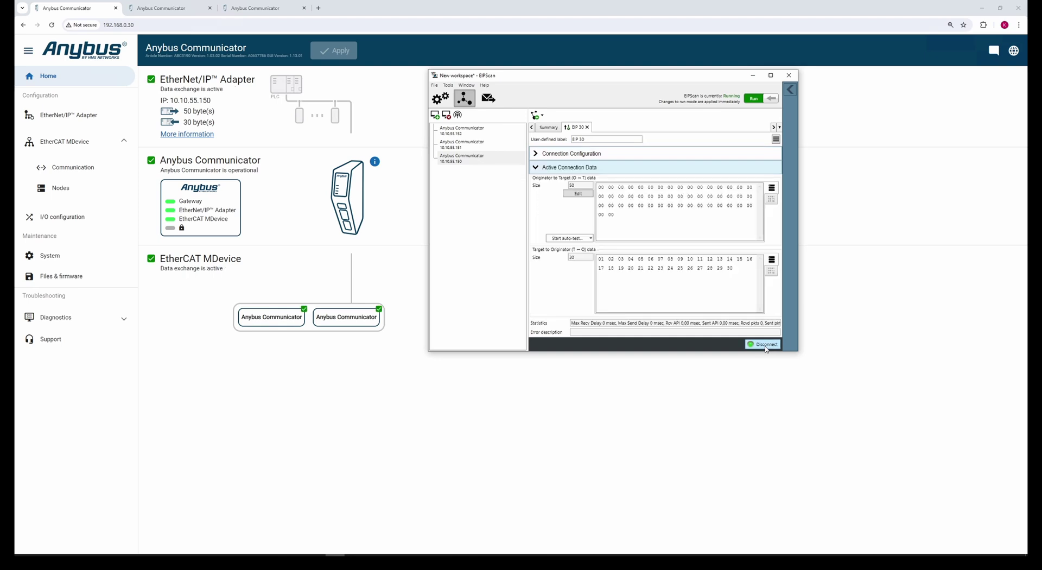
key(alt+Tab)
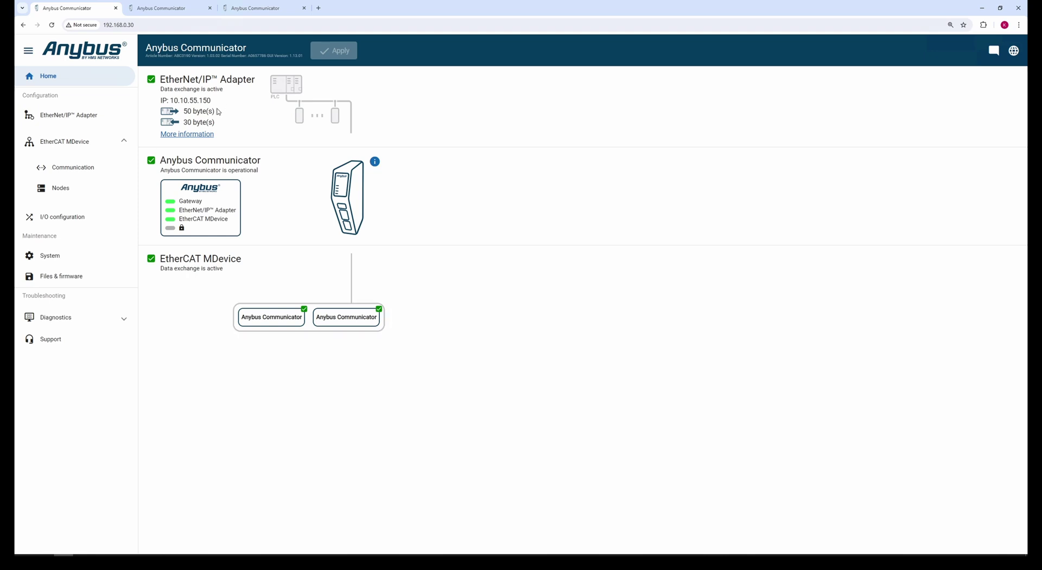
Start the Diagnostics I/O data monitor: 50 zero bytes in, bytes 01–30 returned
click(116, 319)
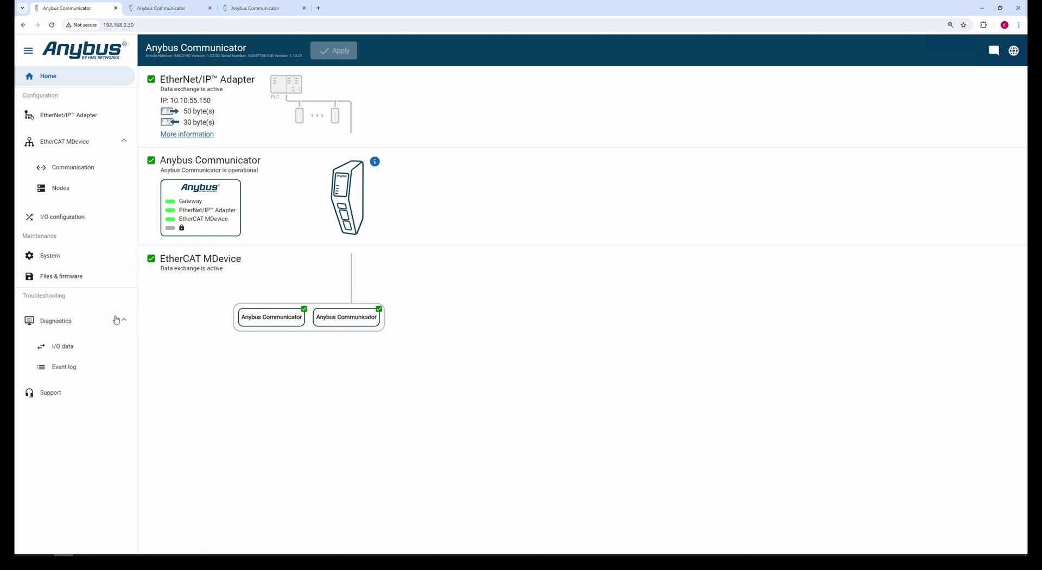
click(85, 346)
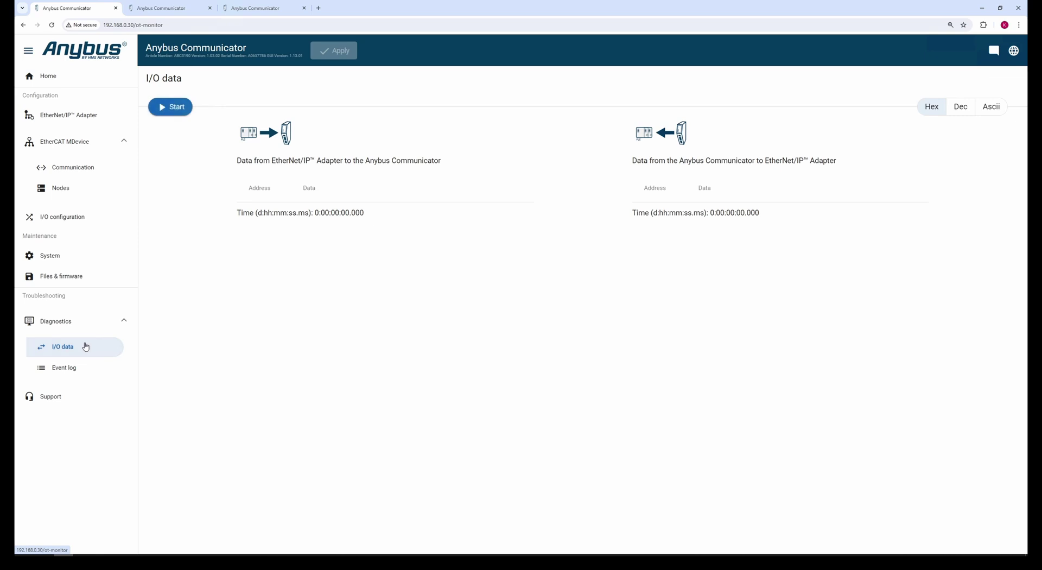
click(176, 114)
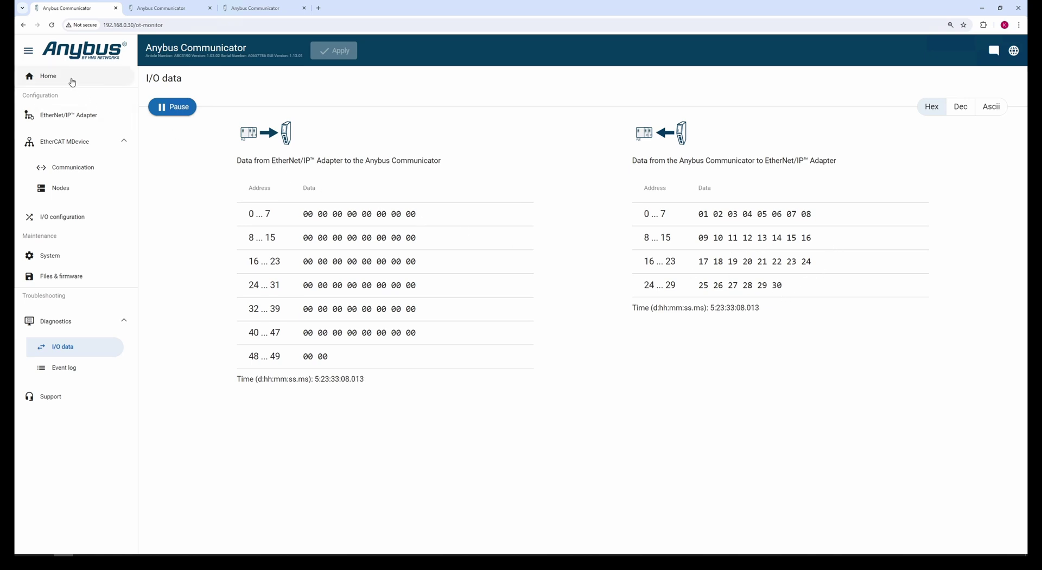
Disconnect EIPScan's EIP 30 connection and view the Communicator's 50/30-byte I/O configuration
click(72, 81)
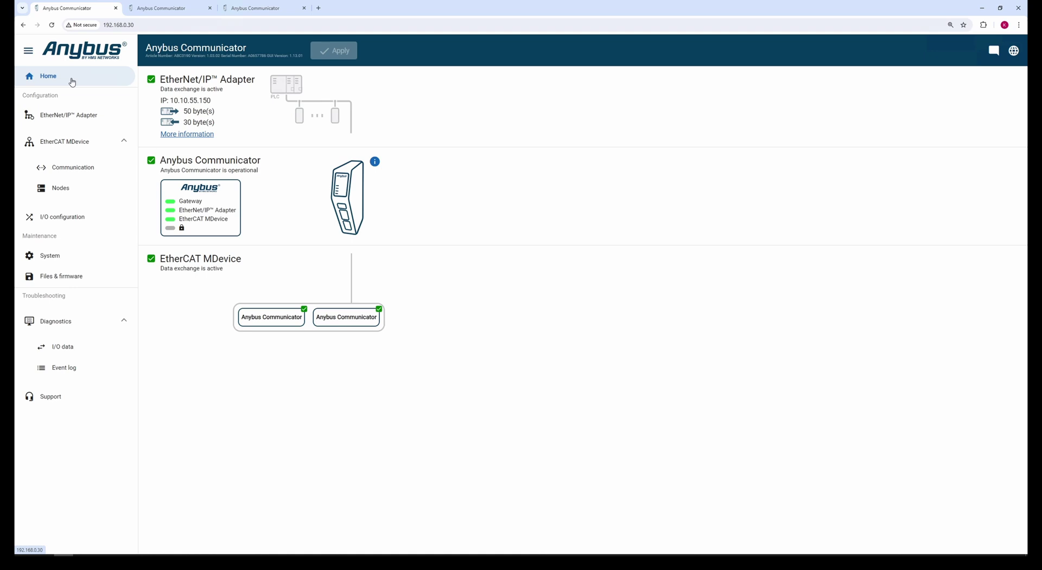
key(alt+Tab)
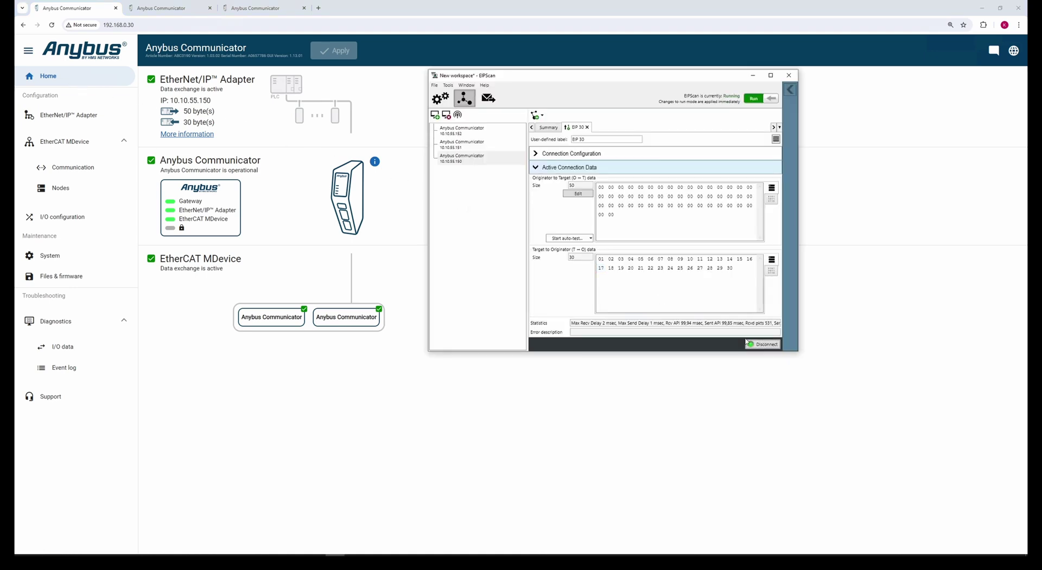
click(762, 348)
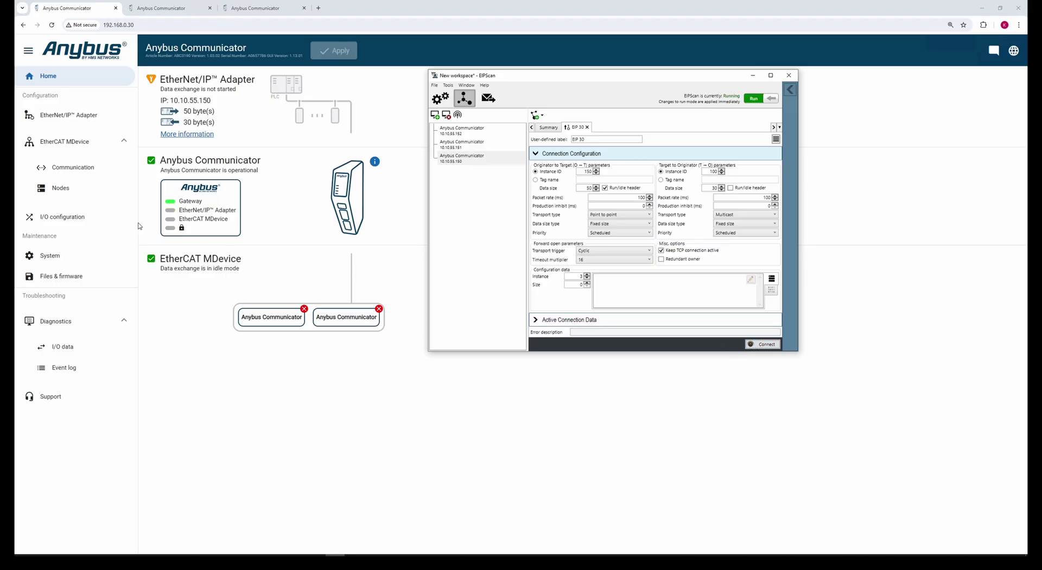
click(104, 220)
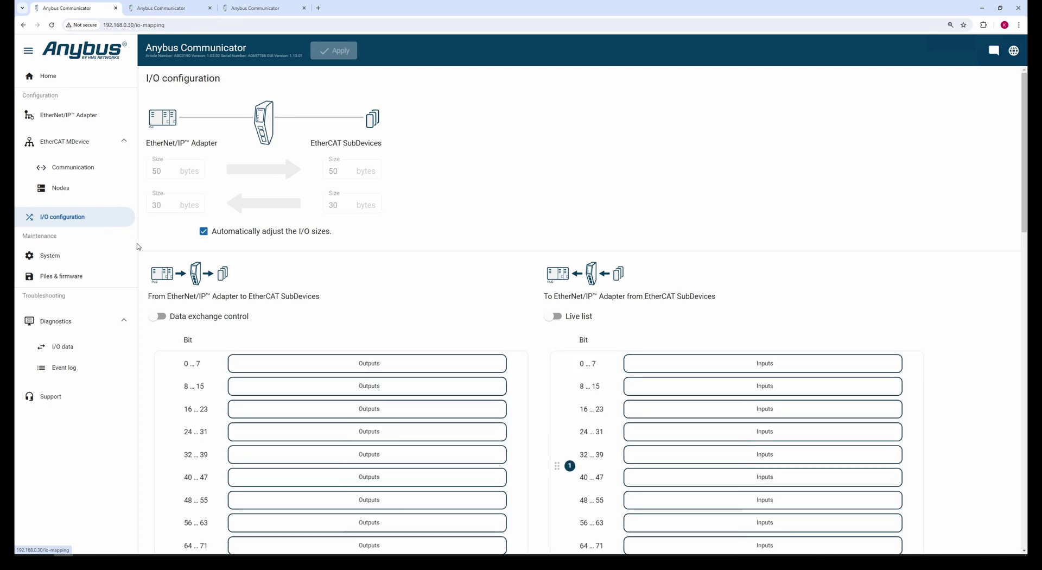
Enable Data exchange control and Live list, and apply the resulting 54/34-byte configuration
mouse_move(157, 319)
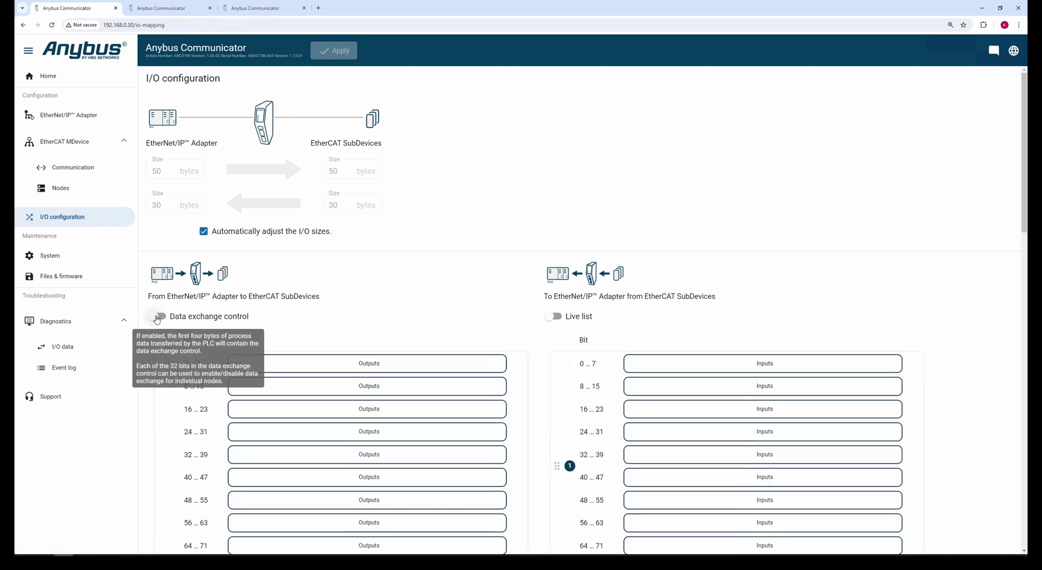
click(157, 317)
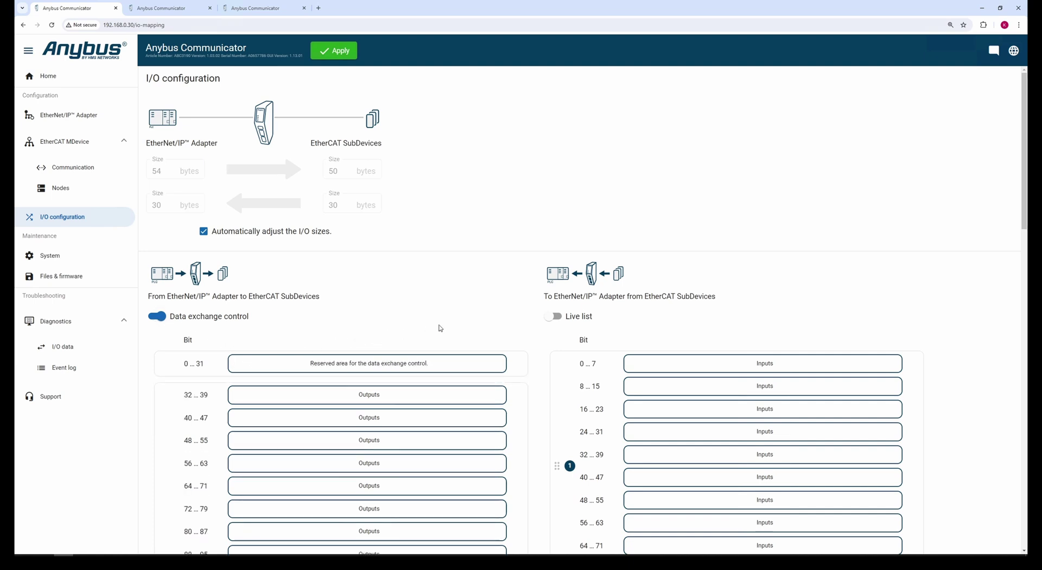
click(550, 320)
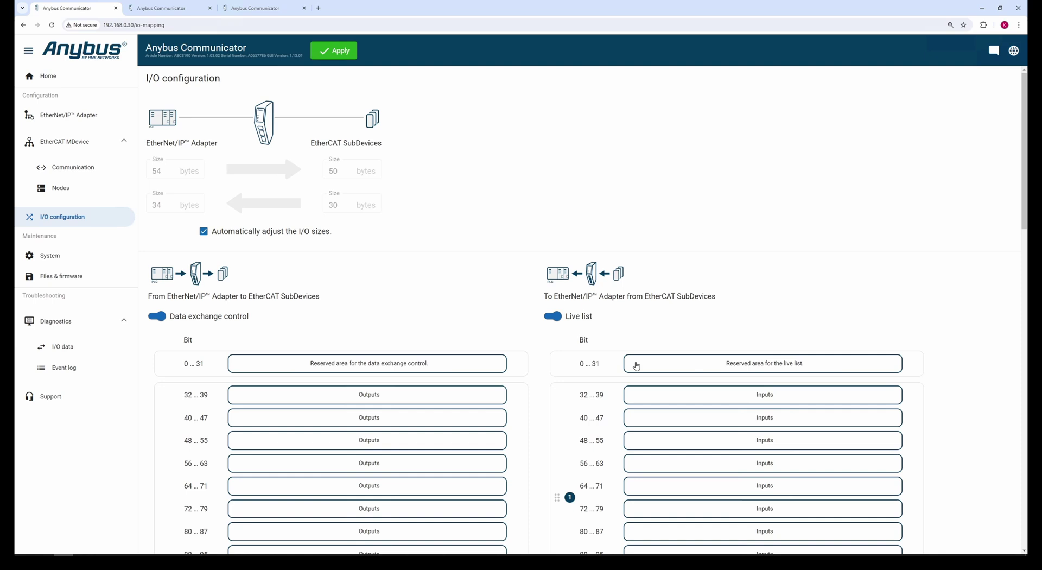
click(339, 51)
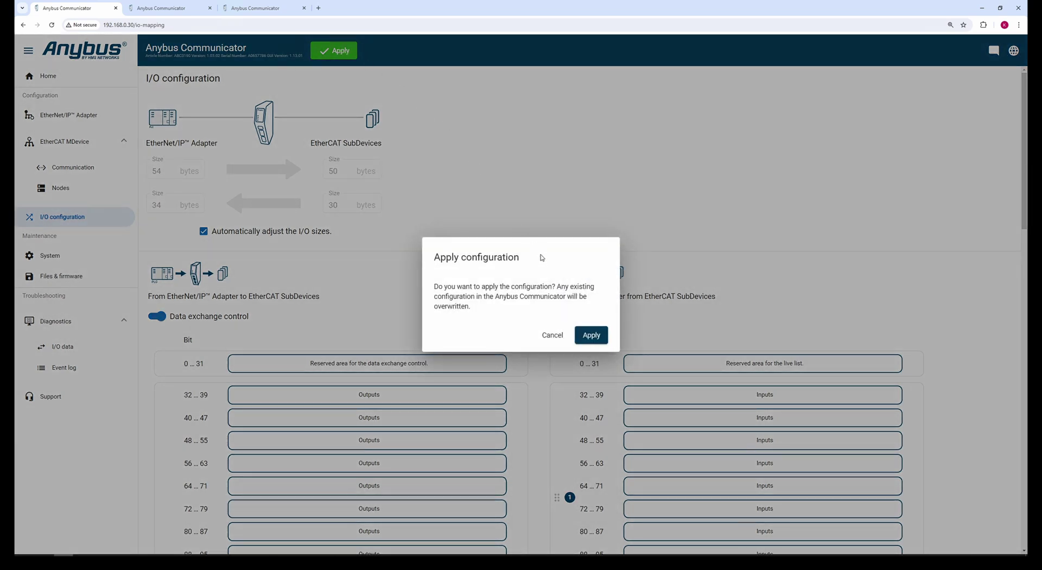
click(584, 336)
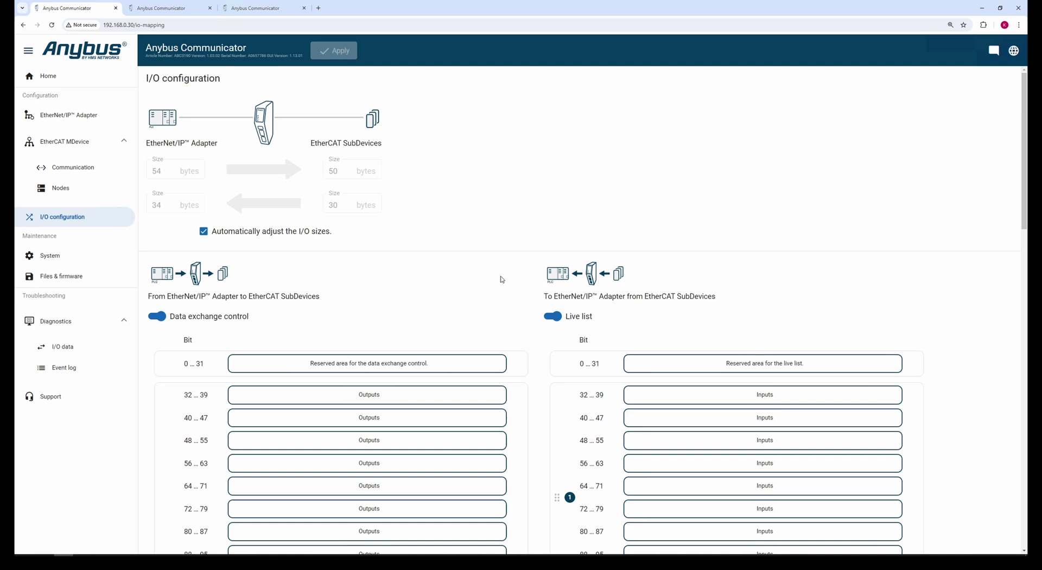
click(103, 77)
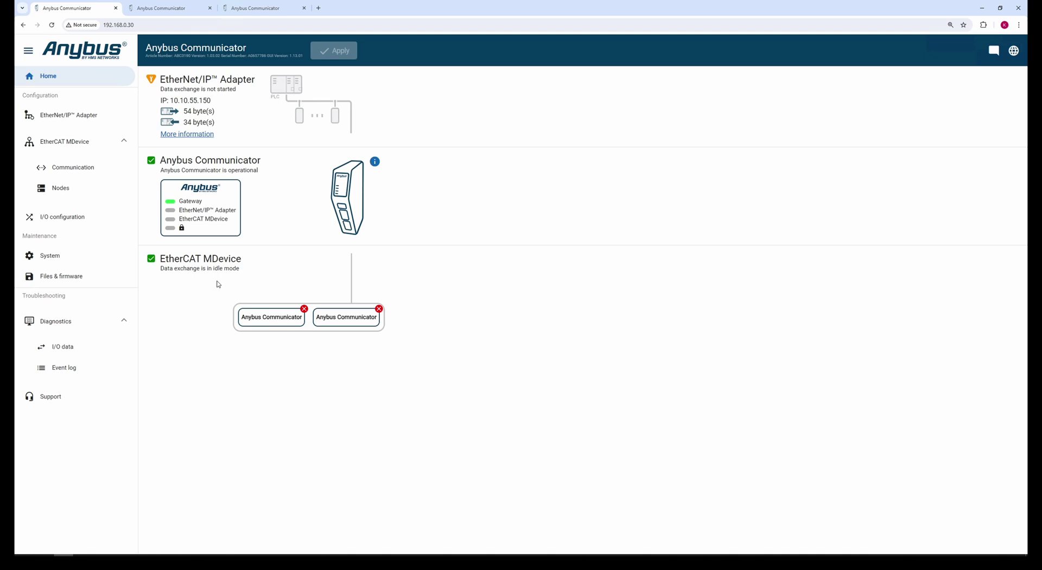
Set EIPScan's EIP 30 data sizes to 54 bytes out, 34 bytes in, and reconnect
key(alt+Tab)
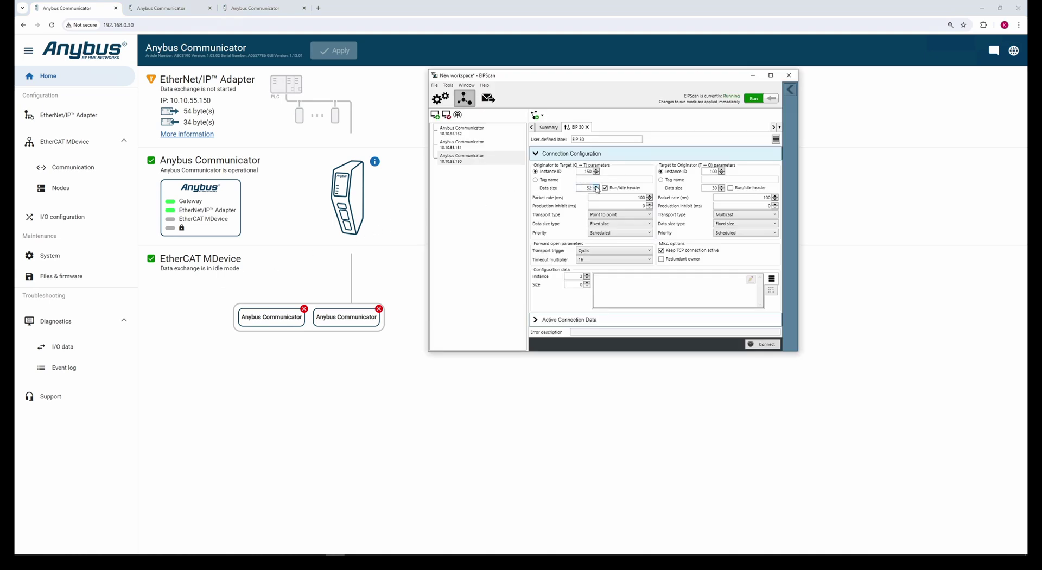
click(596, 186)
click(721, 186)
click(765, 345)
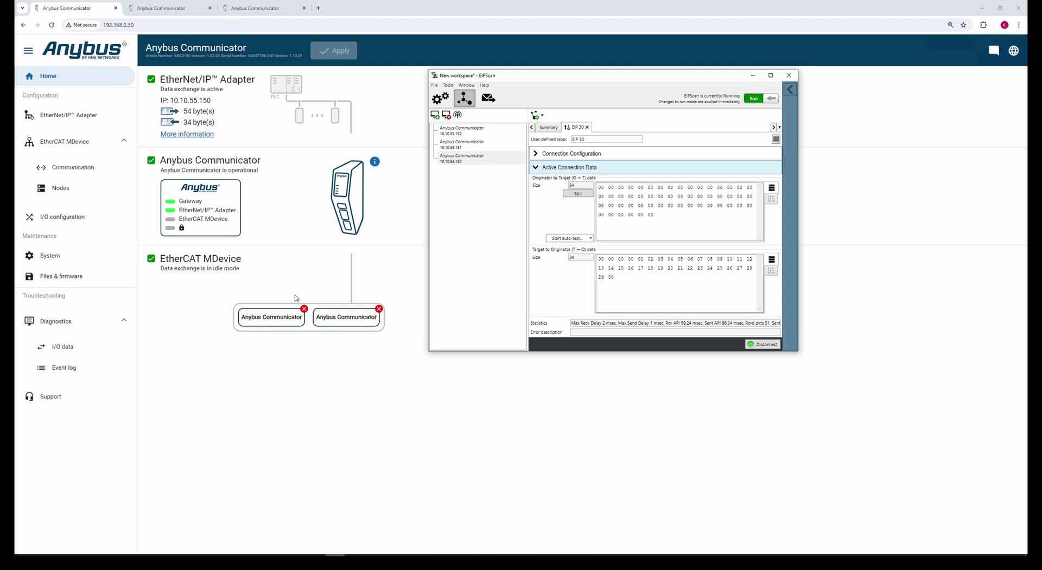
Set EIPScan's O→T byte 0 to 01 so only the first EtherCAT sub-device is active
click(578, 194)
click(602, 187)
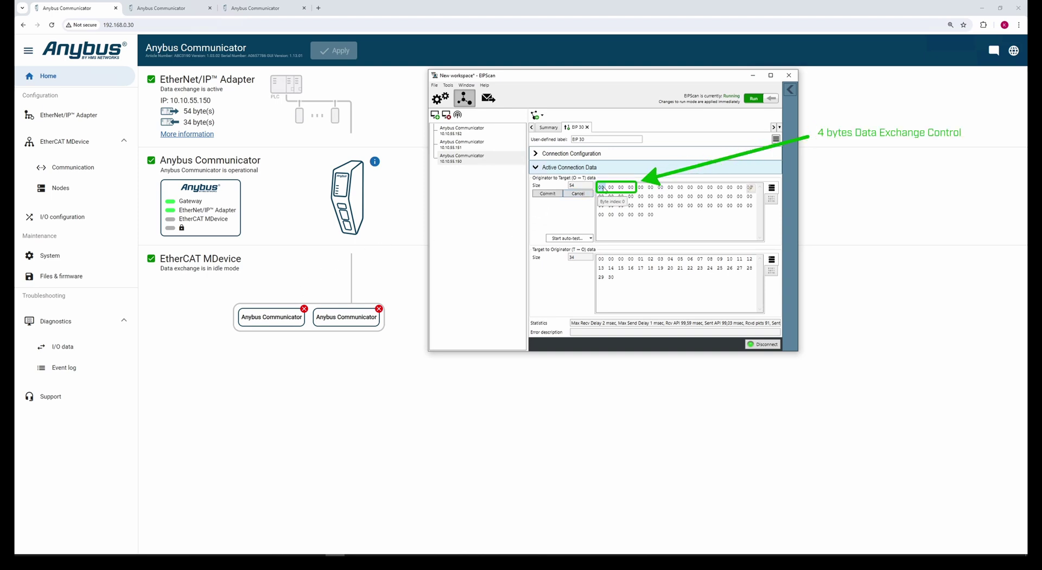
text(01)
click(551, 195)
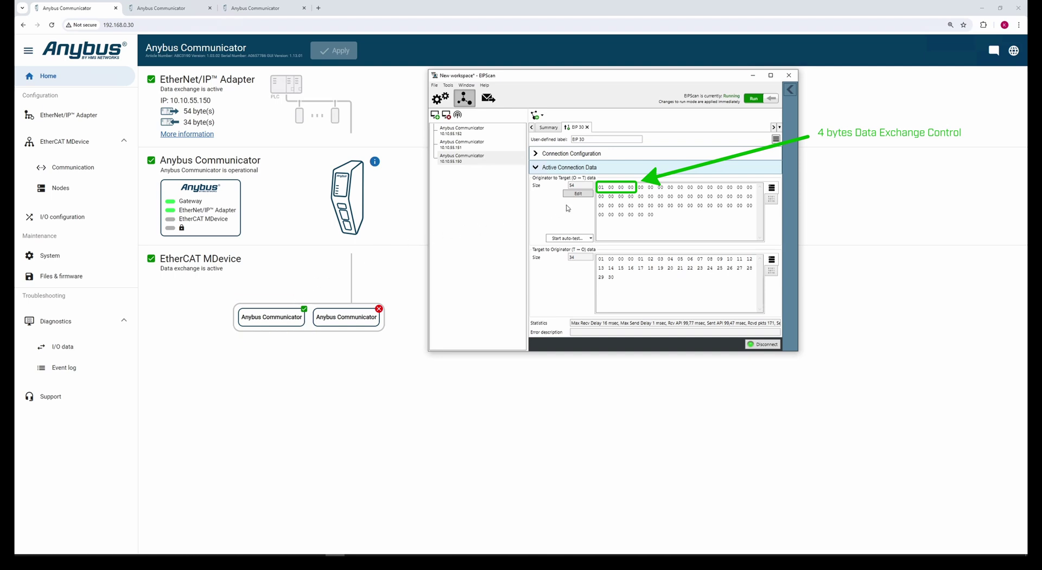
click(578, 193)
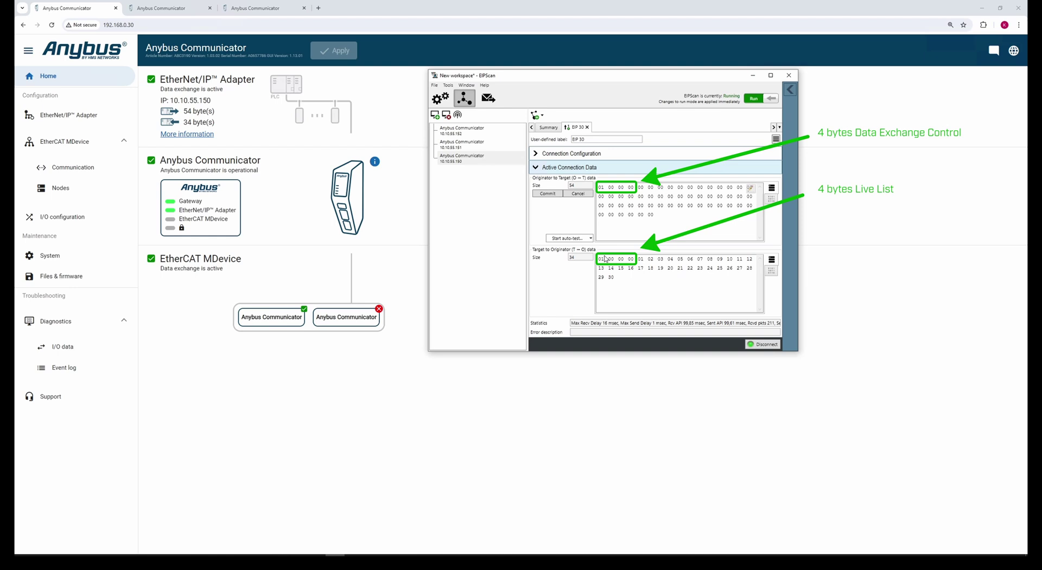
Change the O→T data exchange control byte 0 to 02 and commit it
click(601, 188)
text(02)
click(547, 193)
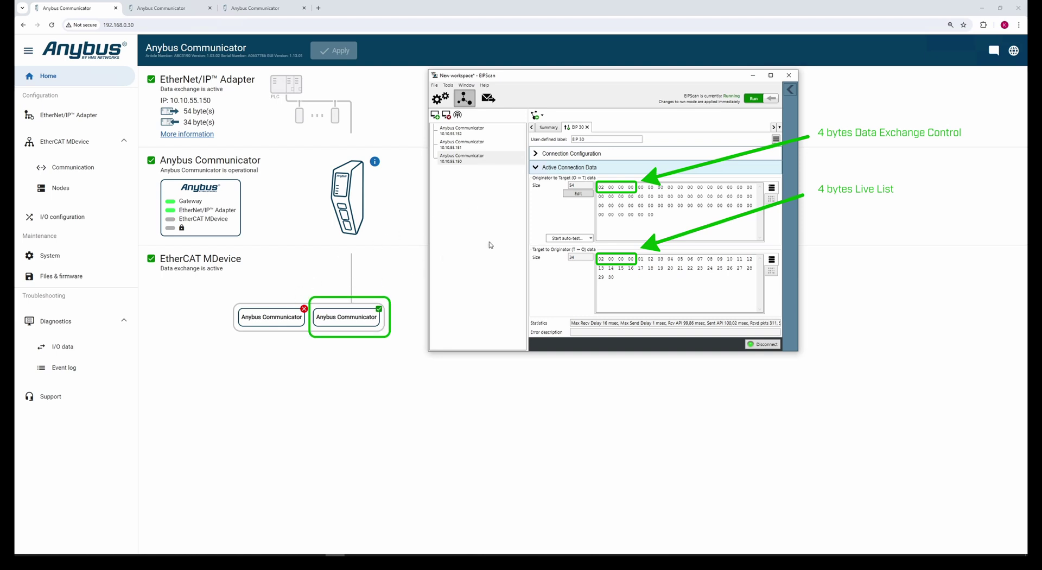
Change byte 0 to 03 and commit, activating both EtherCAT sub-devices
click(583, 194)
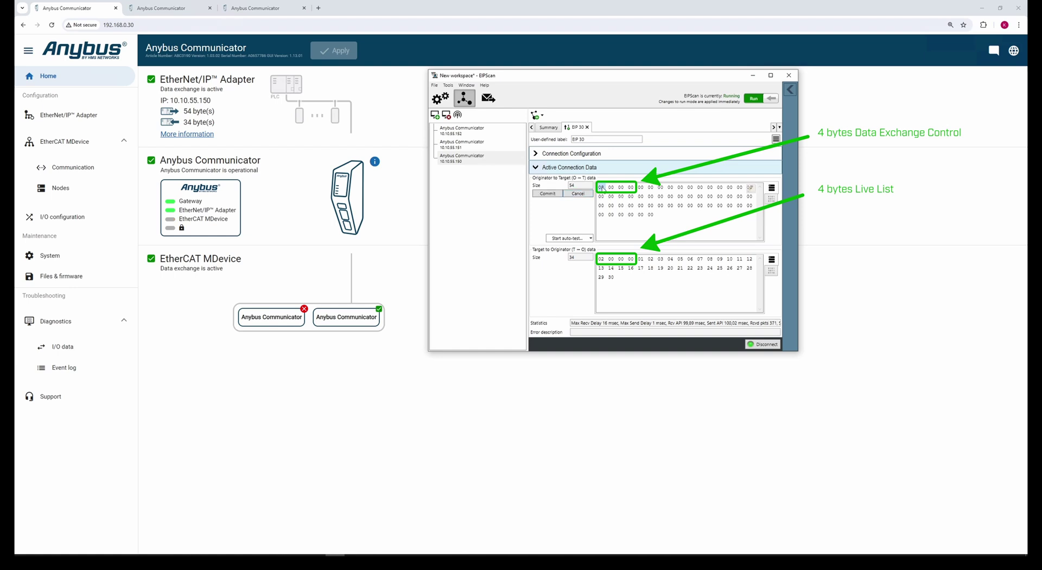
click(603, 188)
text(03)
click(553, 195)
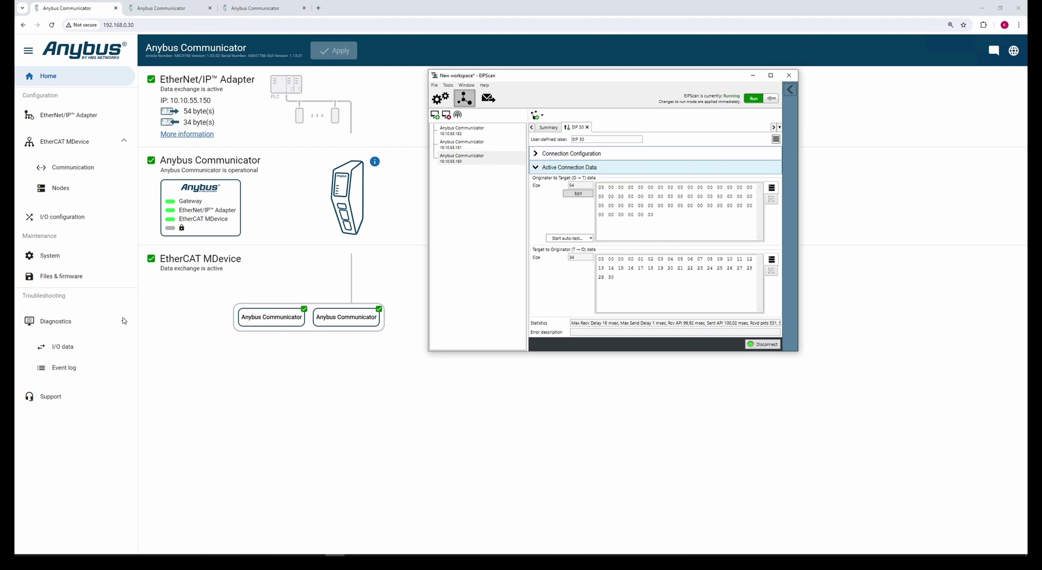
Start the Diagnostics I/O data monitor to see 54 adapter bytes beginning with 03
click(81, 349)
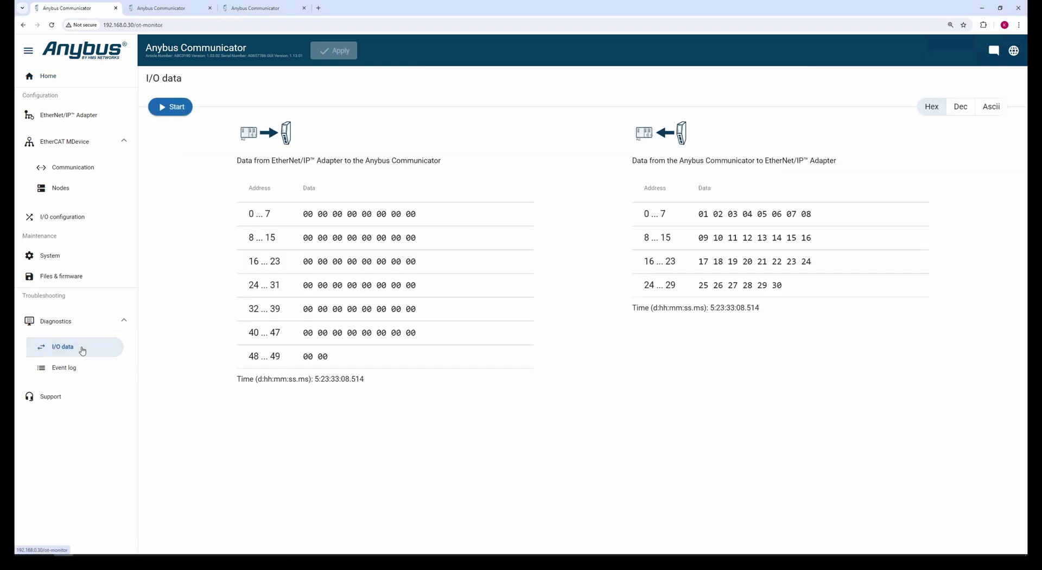
click(175, 113)
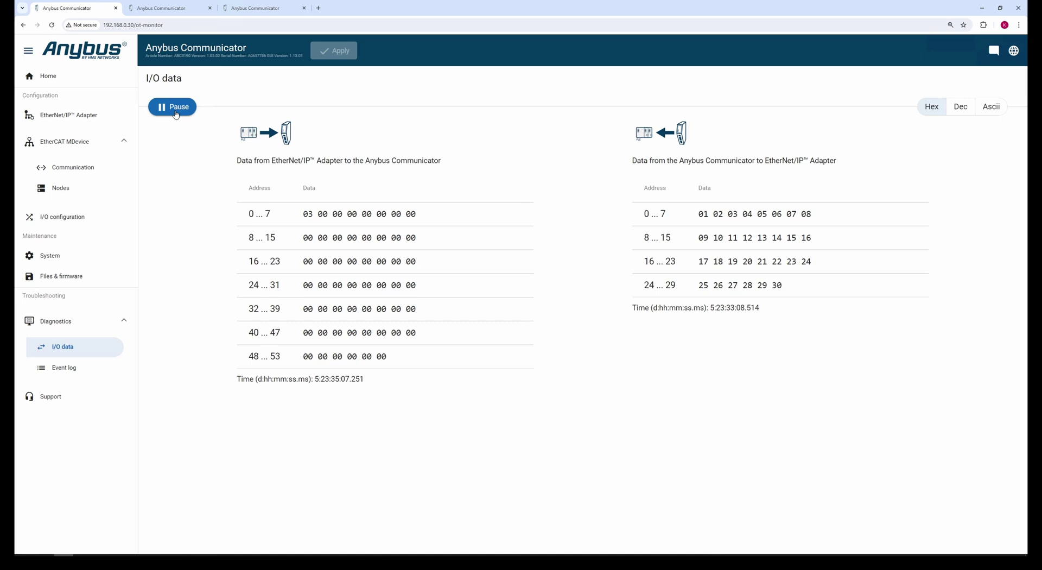